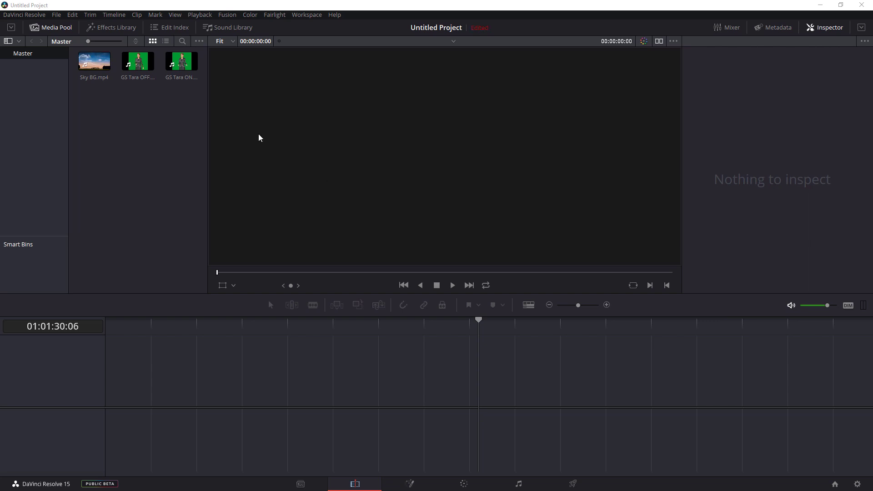
- Place Sky BG.mp4 on a new timeline and stack GS Tara OFF.mp4 above it on Video 2
left_click_drag(87, 66, 104, 383)
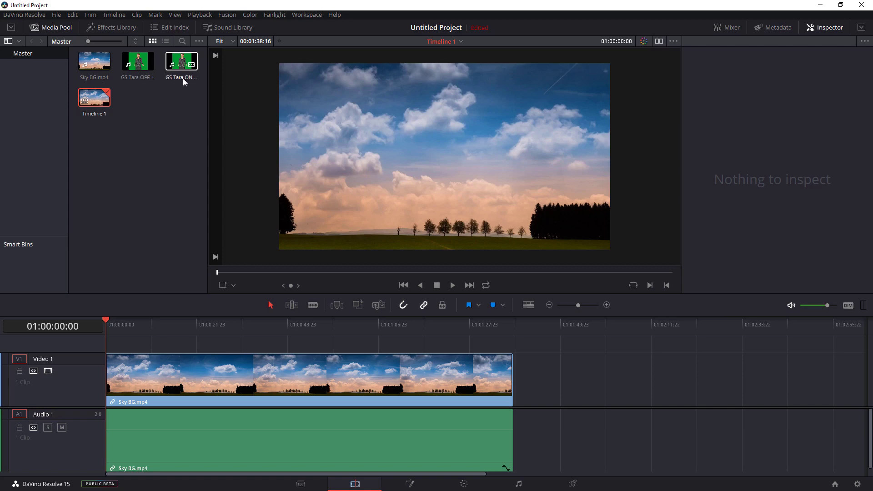
left_click(135, 68)
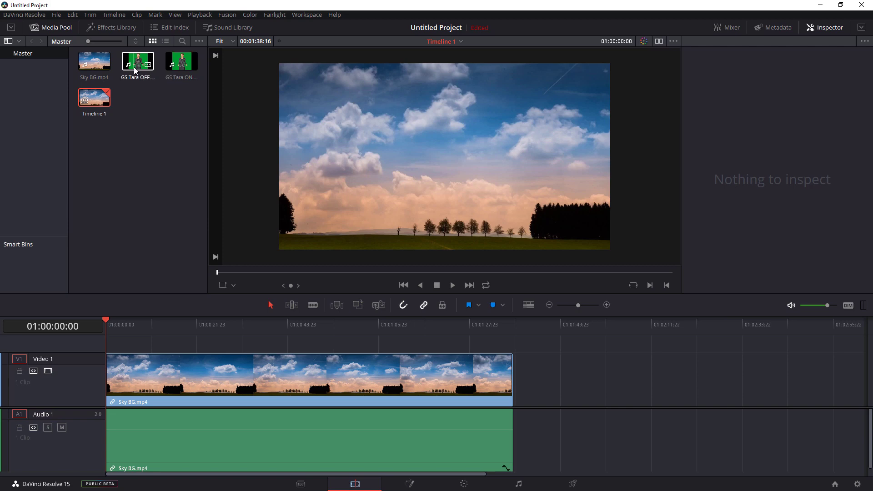
left_click_drag(134, 69, 111, 349)
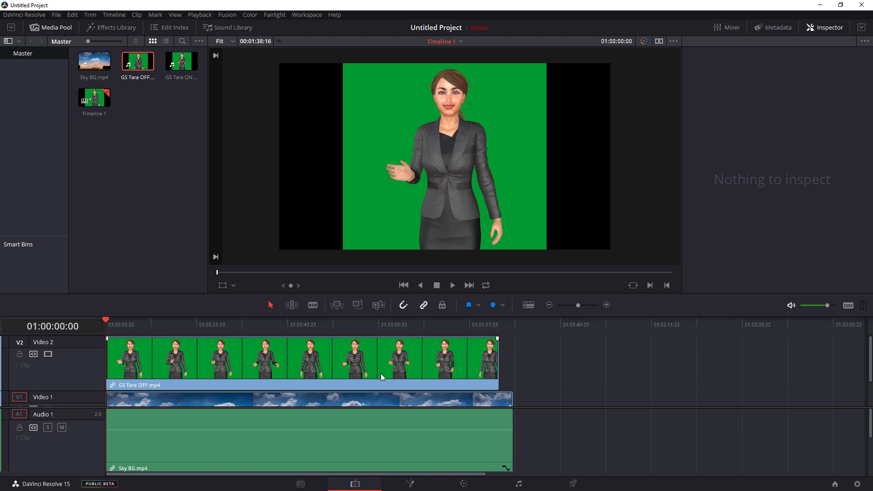
- On the Color page, sample the green backdrop with a 3D qualifier (R 0 G 153 B 50)
left_click(470, 486)
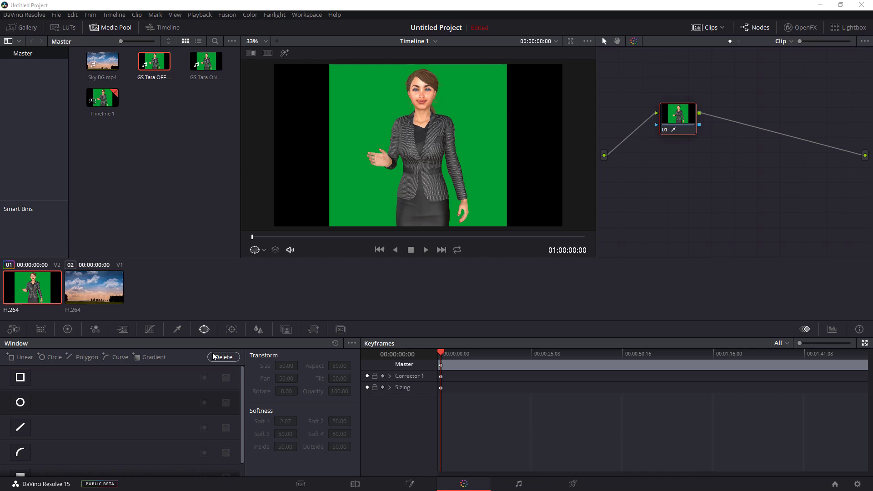
left_click(180, 331)
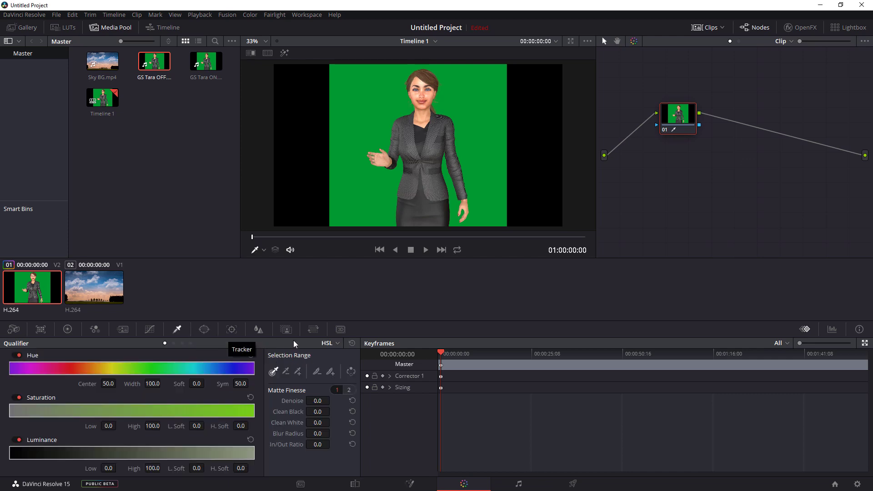
left_click(337, 344)
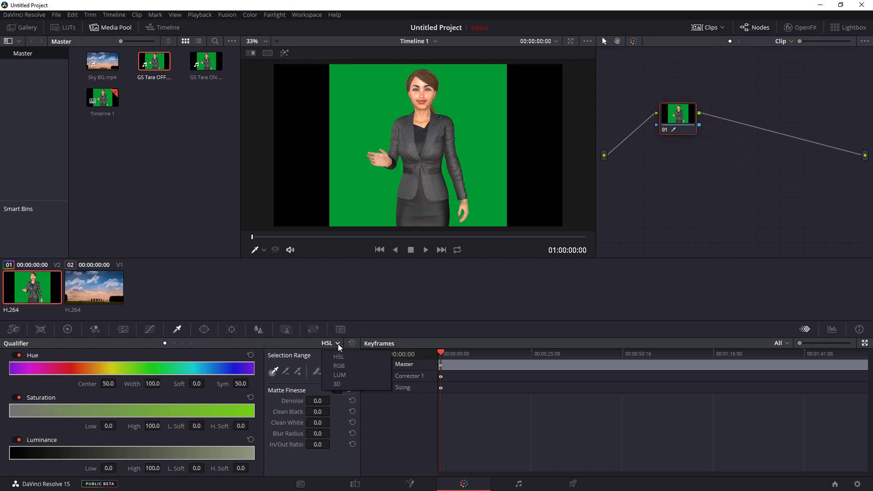
left_click(337, 385)
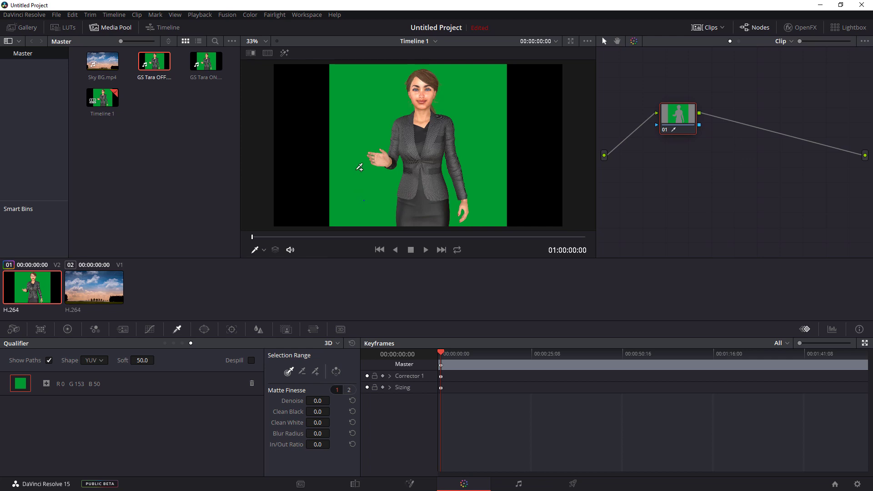
left_click(358, 168)
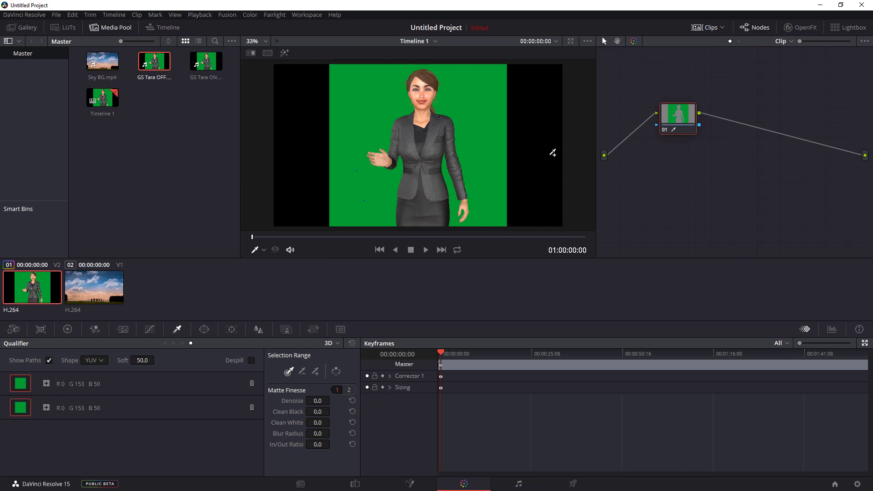
- Add an alpha output to the node graph and wire the node's key output into it
right_click(866, 180)
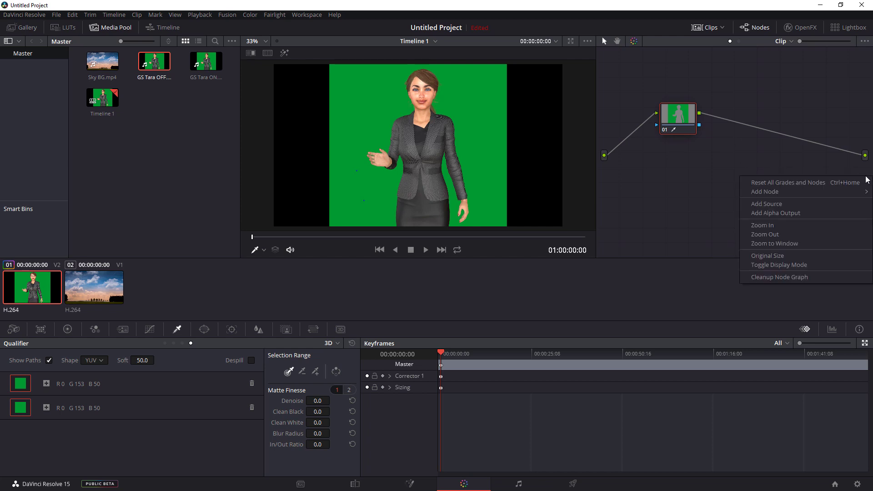
left_click(853, 213)
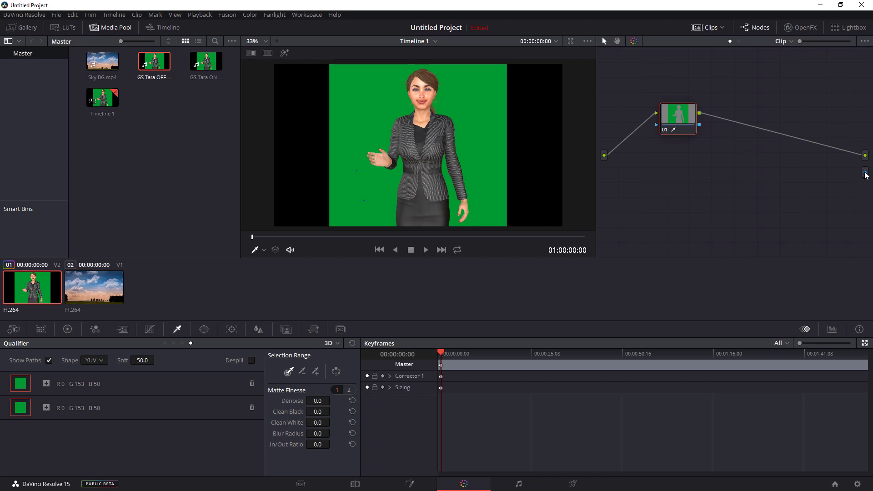
left_click_drag(865, 175, 699, 126)
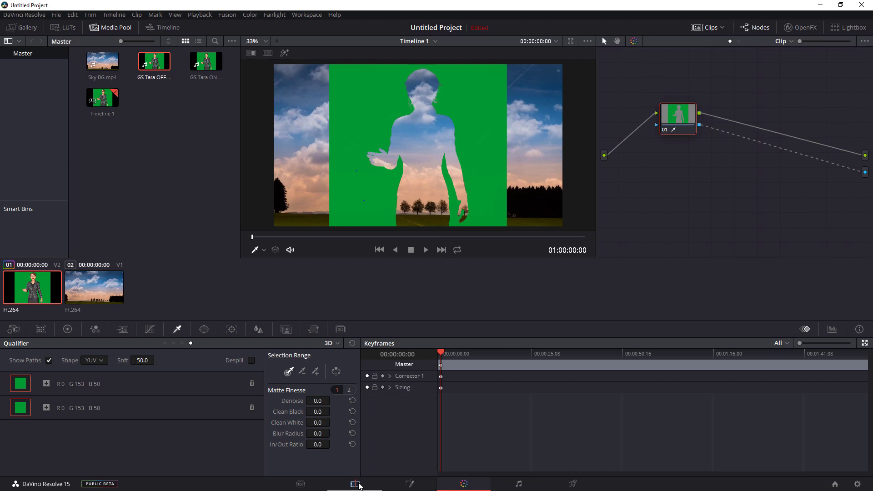
- On the Edit page, shift the Video 2 avatar clip right to Position 524.888, -5.275
left_click(355, 484)
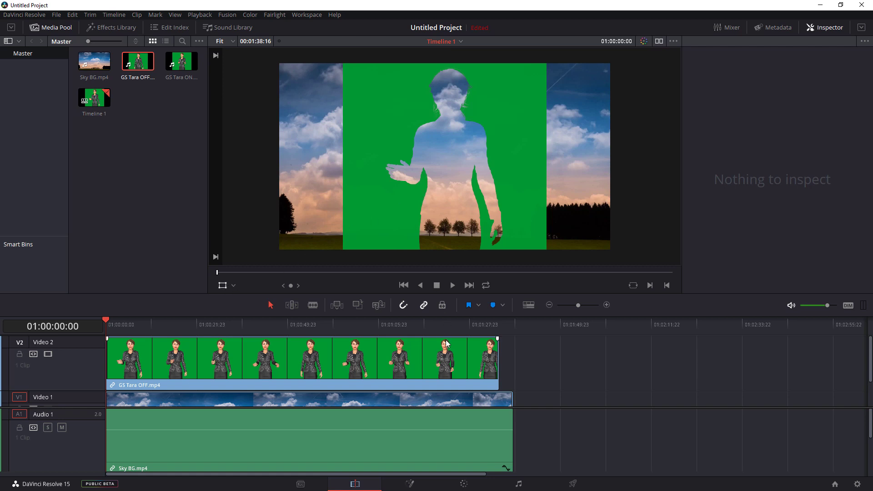
left_click(447, 360)
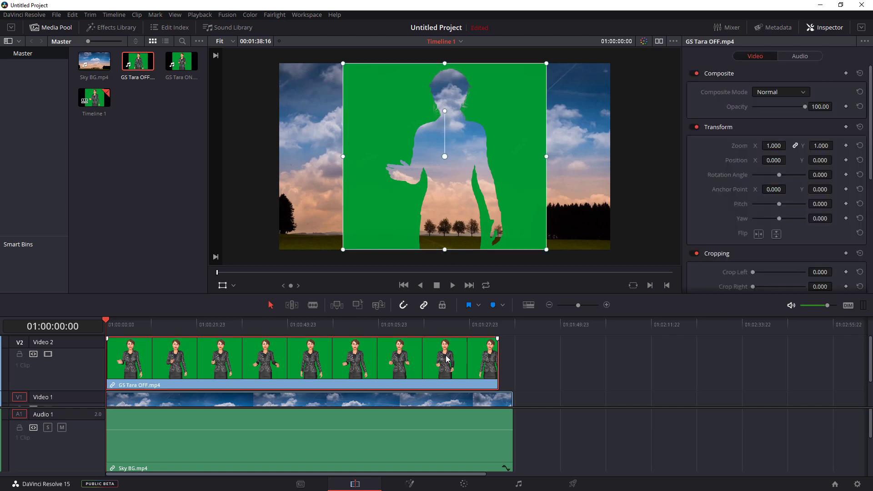
left_click_drag(450, 174, 362, 175)
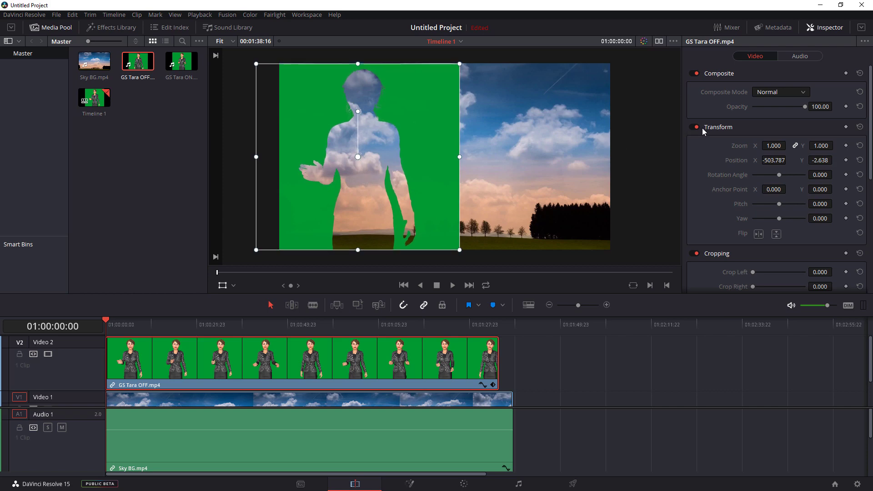
left_click(758, 236)
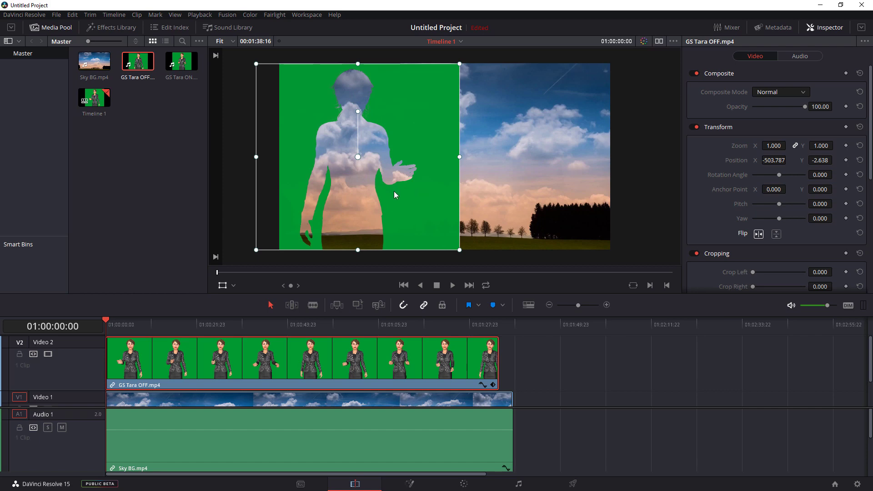
left_click(759, 234)
left_click_drag(383, 188, 564, 185)
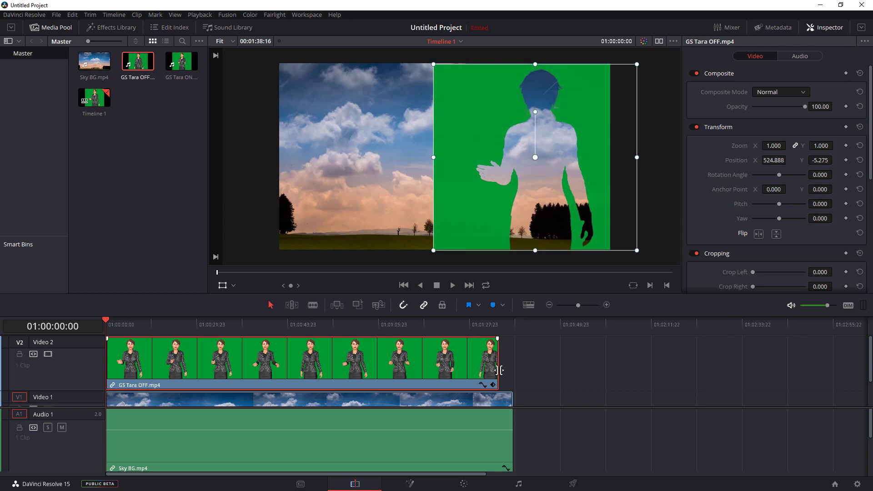
- Invert the qualifier key and enable Despill so the avatar sits cleanly over the sky
left_click(464, 483)
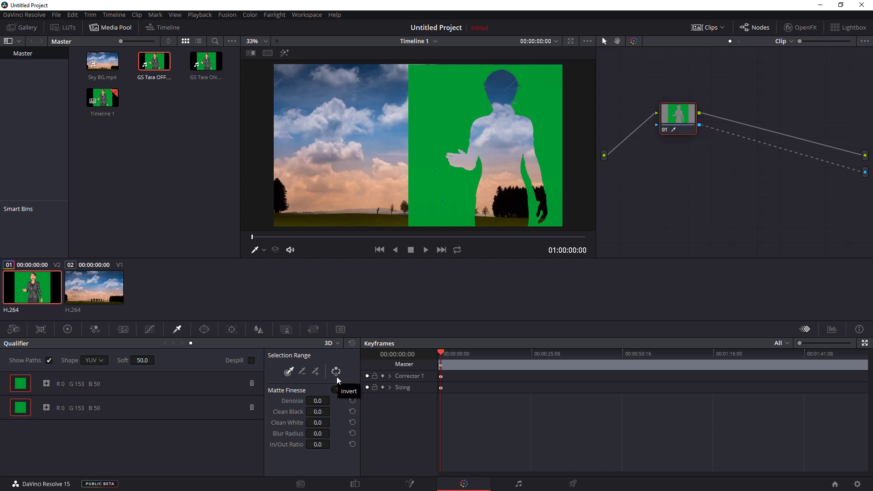
left_click(336, 372)
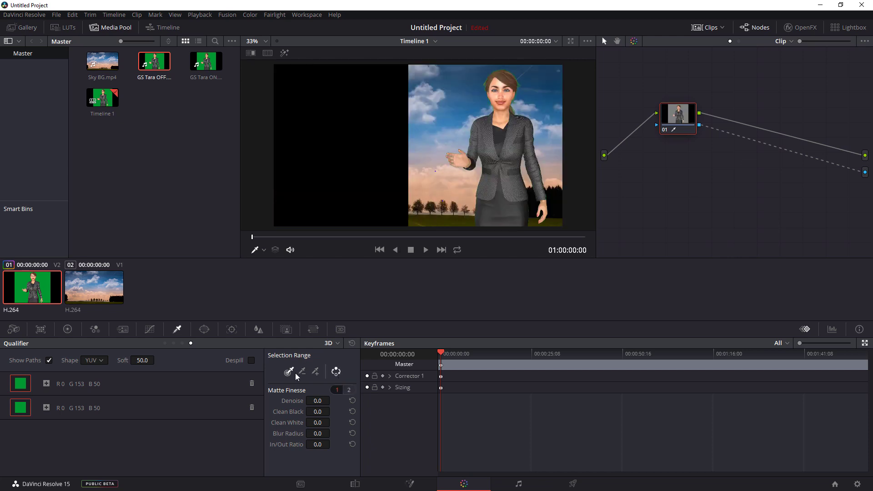
left_click(251, 361)
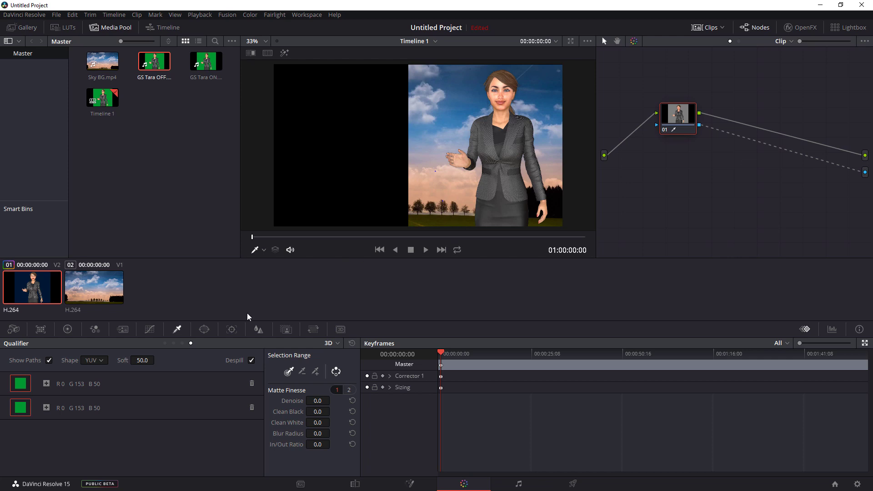
- Add a Linear rectangular window and drag it up-left to Pan 38.26, Tilt 54.06
left_click(204, 330)
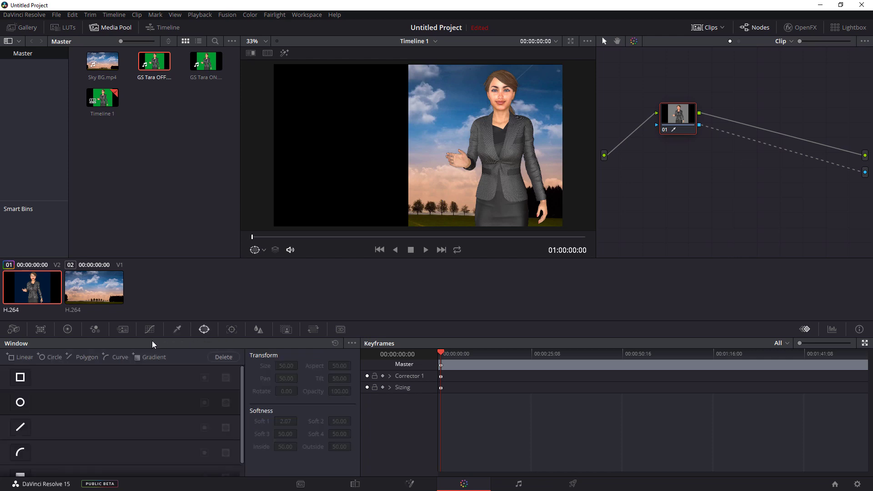
left_click(23, 382)
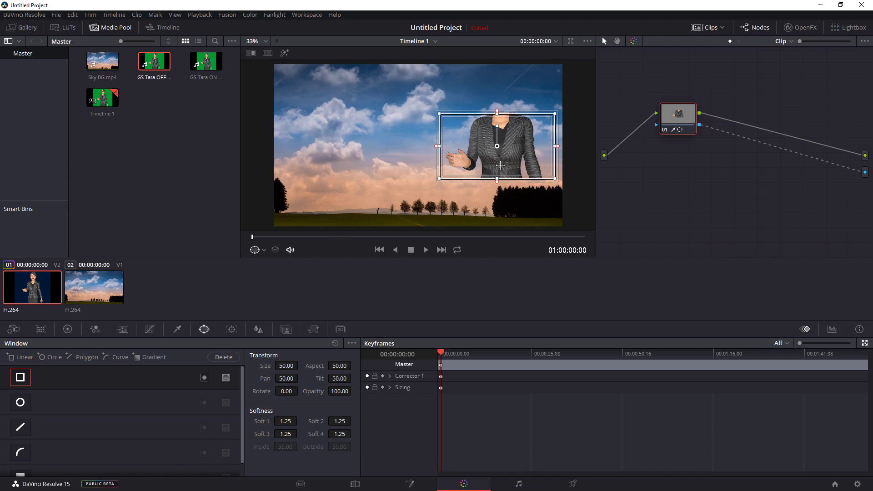
left_click_drag(504, 169, 355, 115)
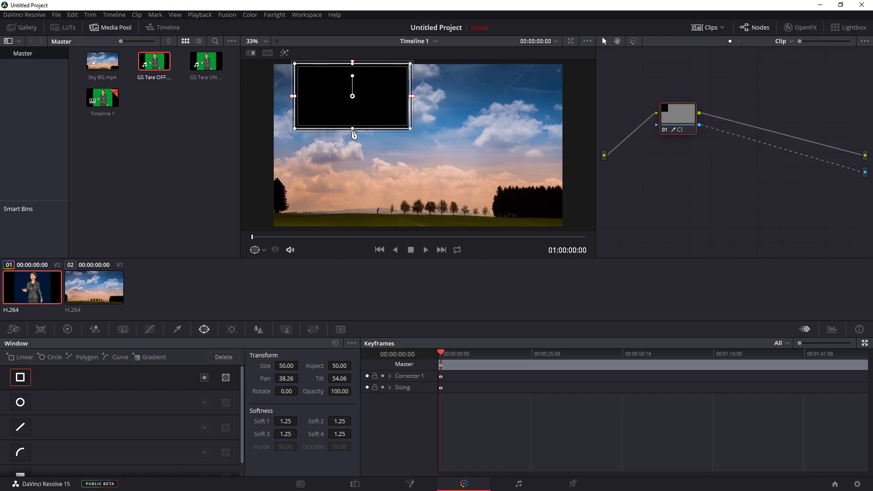
- Stretch the rectangle window to full height and widen it toward the left edge
left_click_drag(353, 133, 352, 250)
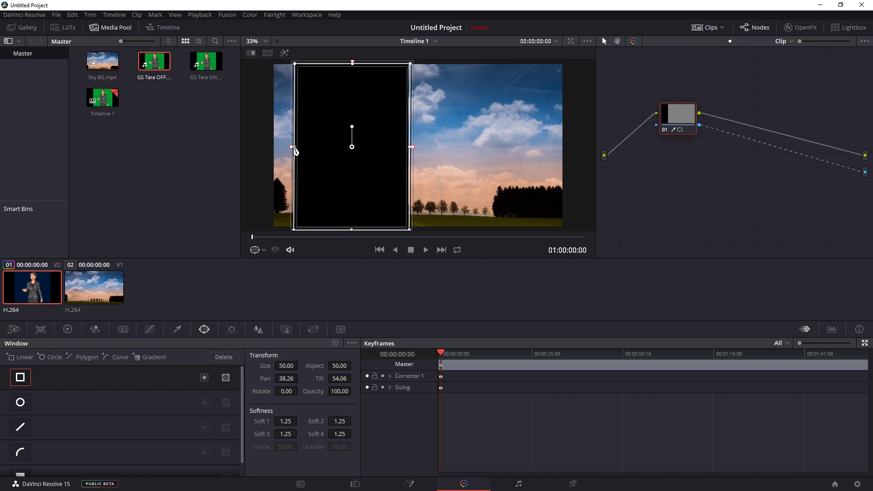
left_click_drag(294, 150, 262, 150)
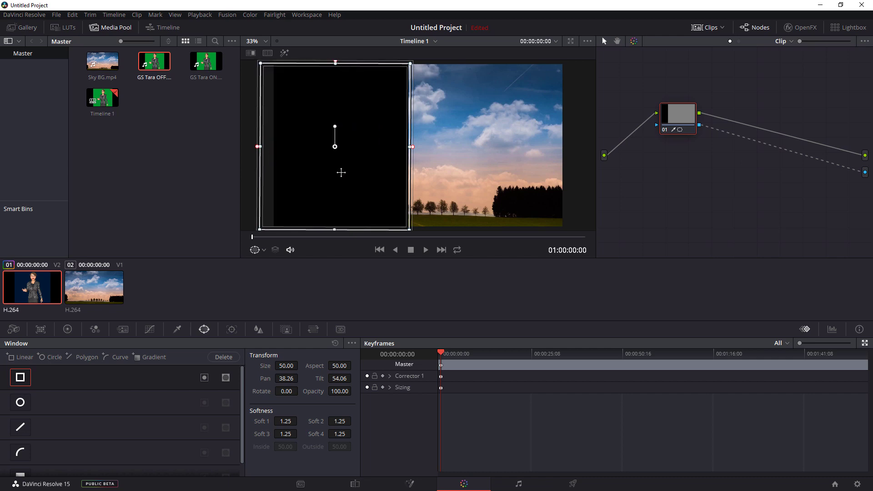
scroll(341, 173, "down", 1)
scroll(341, 172, "down", 1)
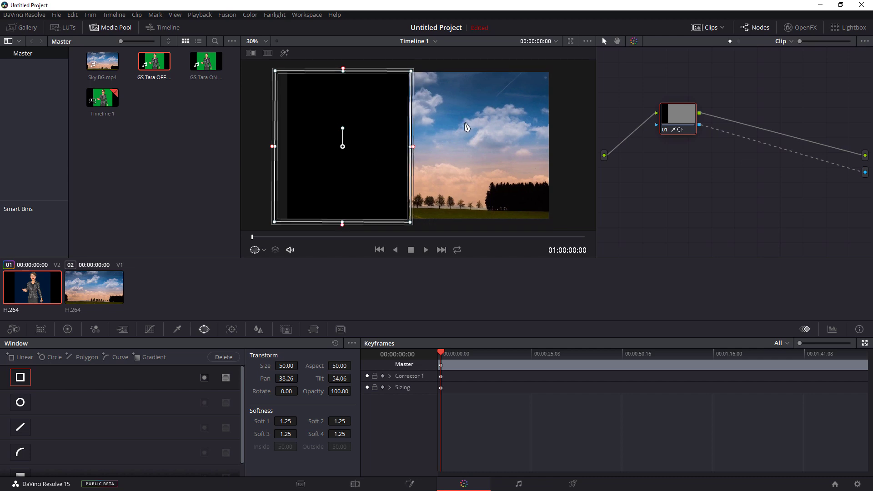
scroll(384, 146, "down", 1)
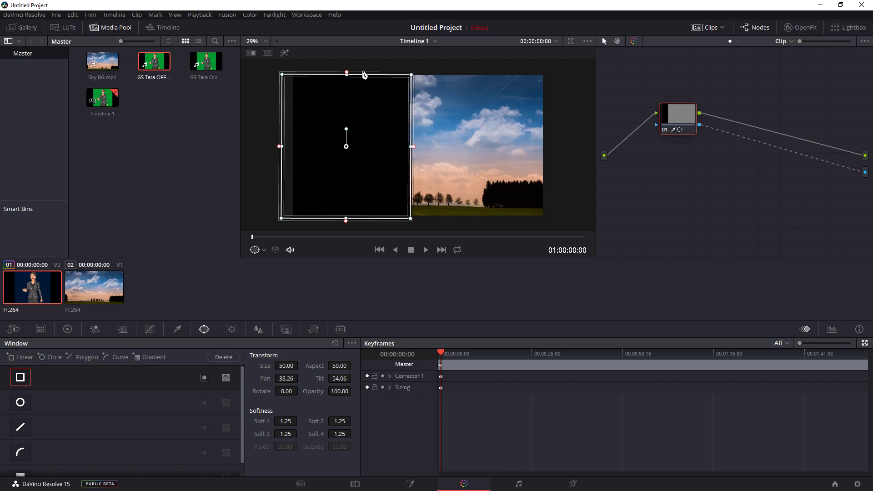
left_click_drag(346, 74, 346, 66)
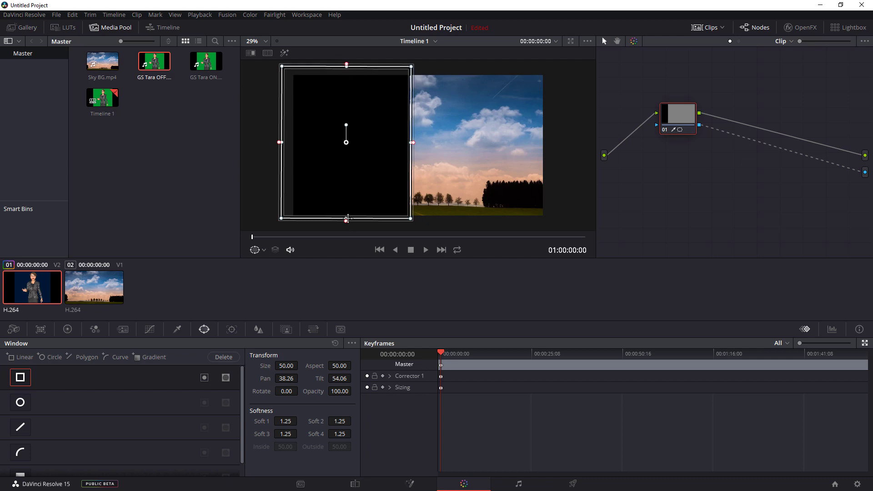
left_click_drag(346, 218, 346, 223)
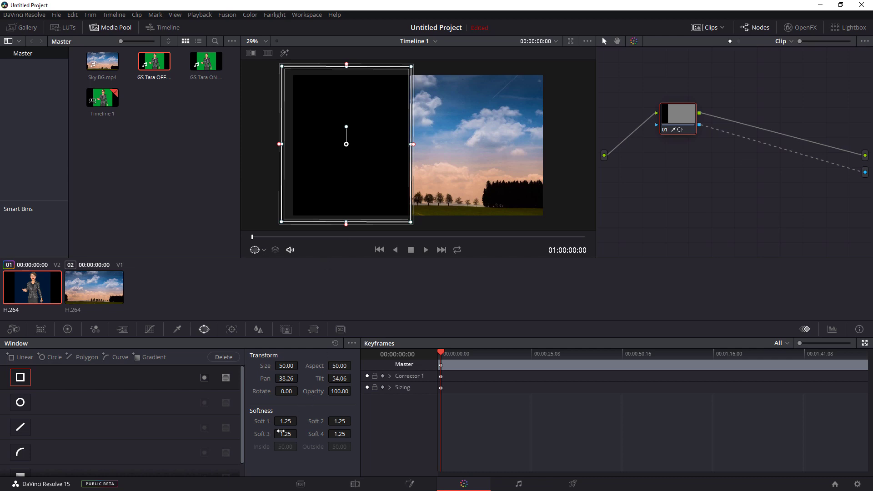
- Set all four window softness values to 0 and invert the window
left_click_drag(287, 421, 298, 435)
left_click_drag(356, 438, 334, 421)
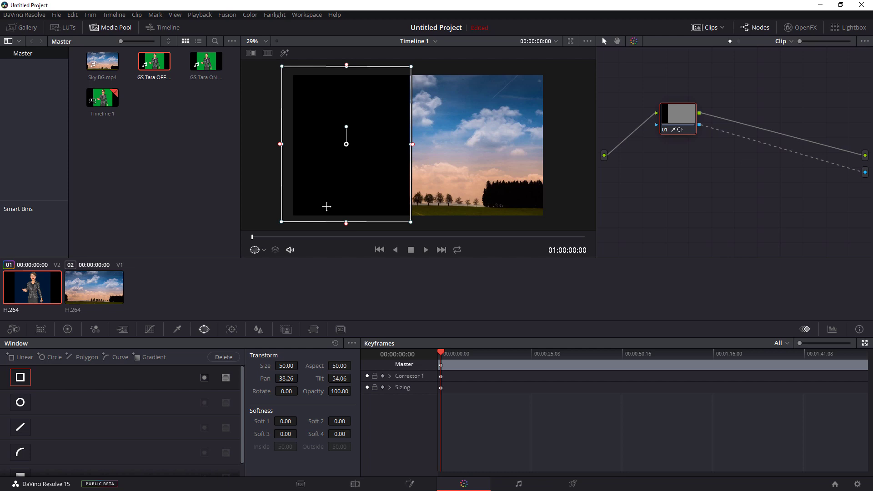
left_click(204, 378)
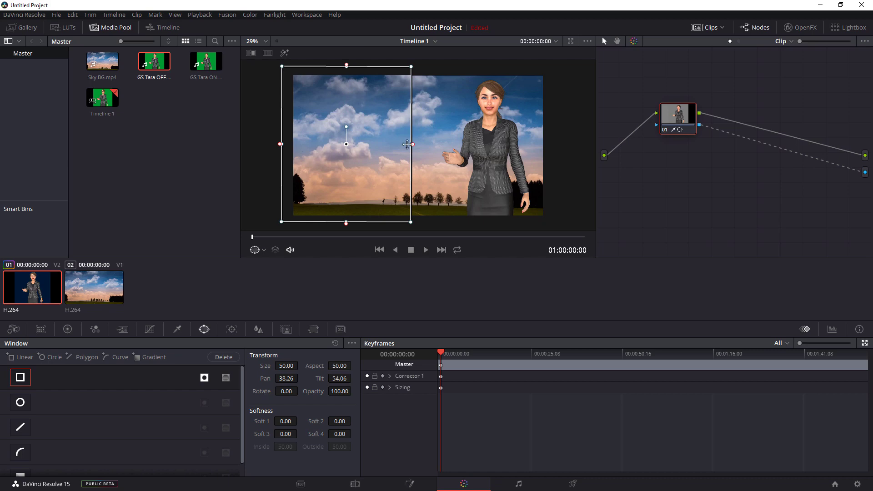
- On the Edit page, hide the transform overlay and set GS Tara OFF's Position Y to 0
left_click(355, 483)
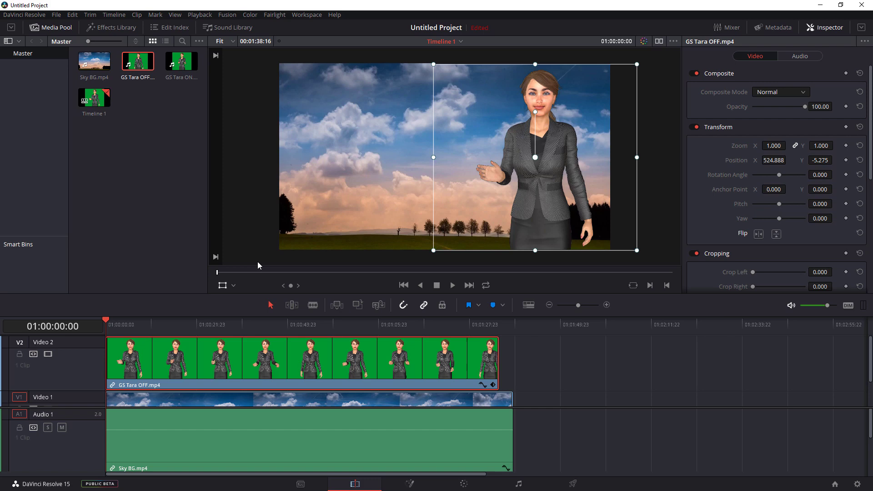
left_click(221, 288)
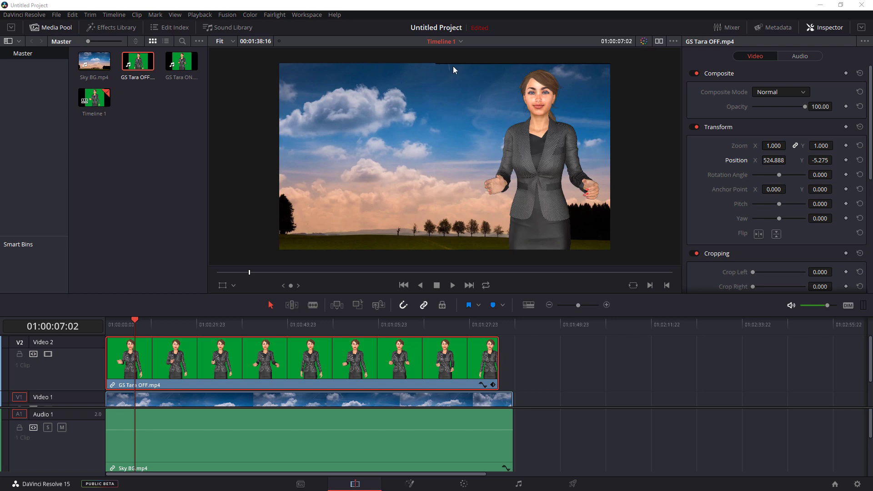
left_click(821, 160)
type("0")
key("Return")
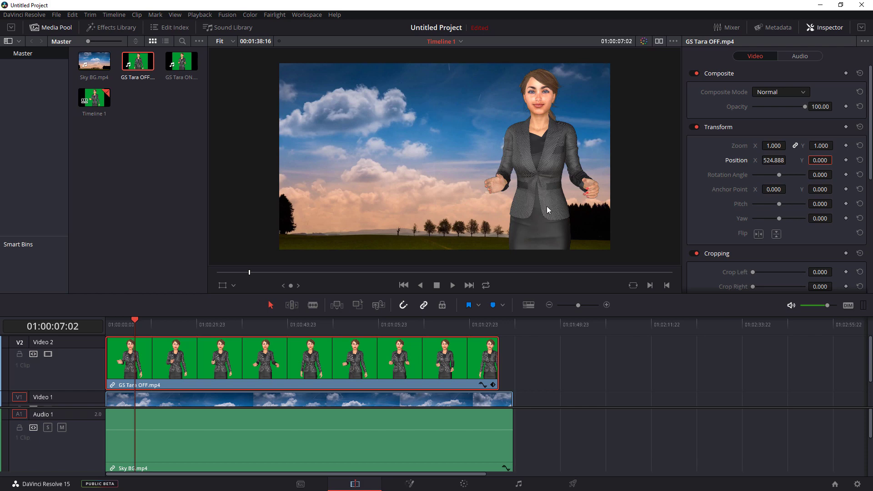
key("ctrl+shift+a")
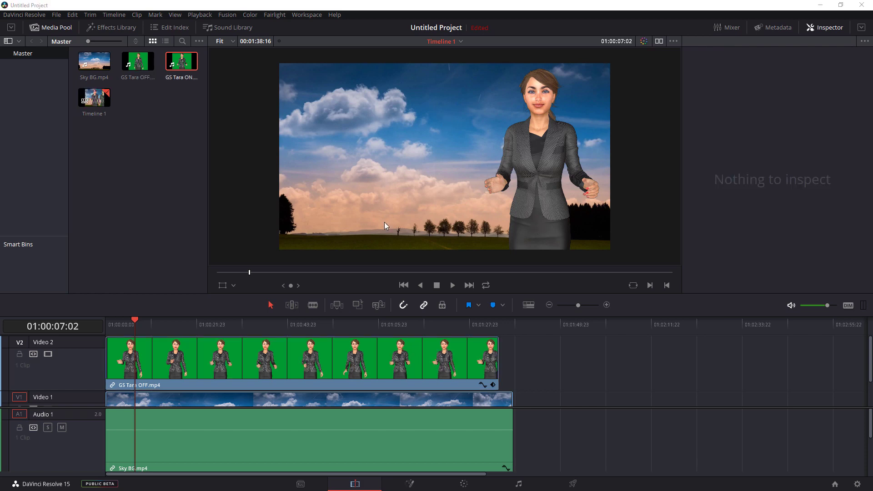
- Add a Video 3 track and drop GS Tara ON.mp4 onto it
right_click(67, 364)
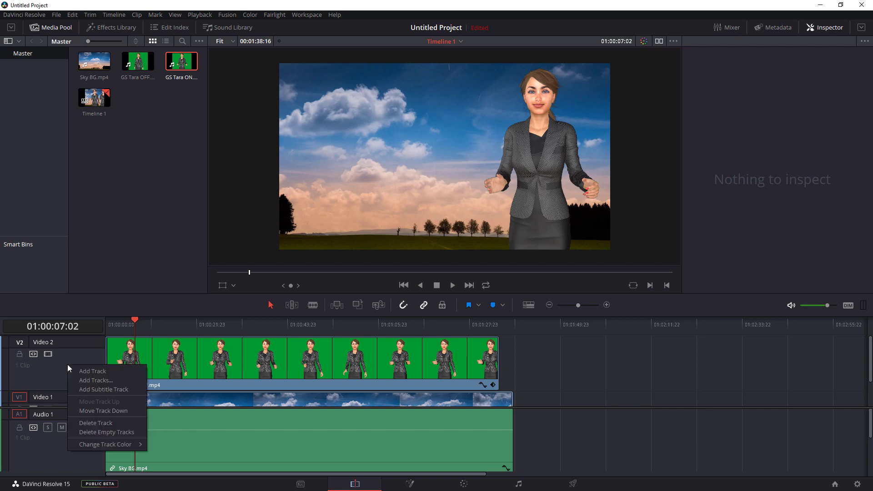
left_click(91, 373)
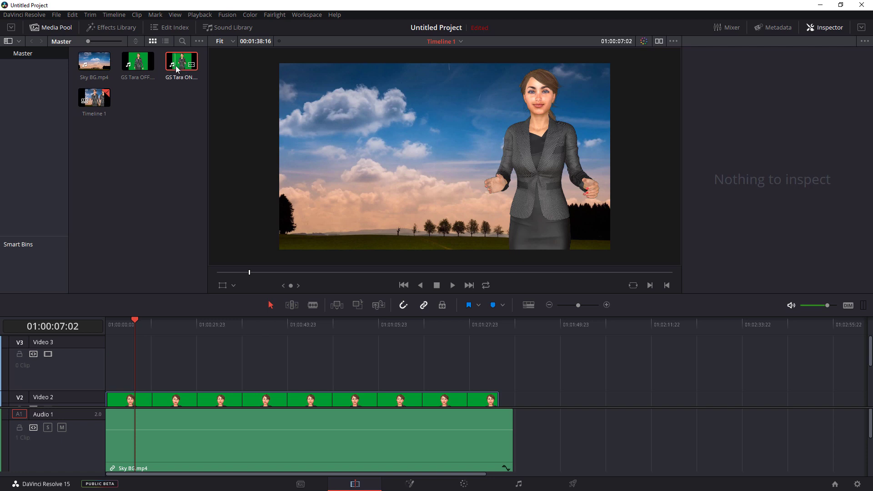
left_click_drag(177, 68, 107, 369)
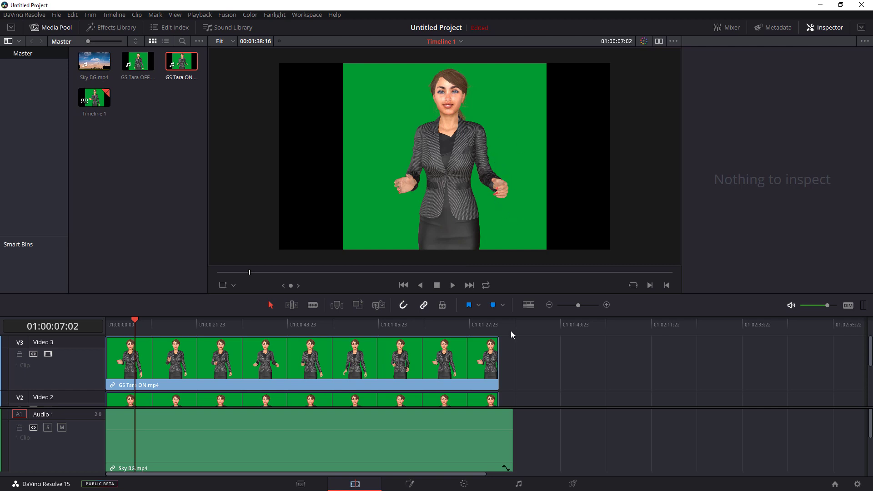
- Select the GS Tara ON clip and sample its green backdrop with a 3D qualifier (R 0 G 153 B 50)
left_click(464, 485)
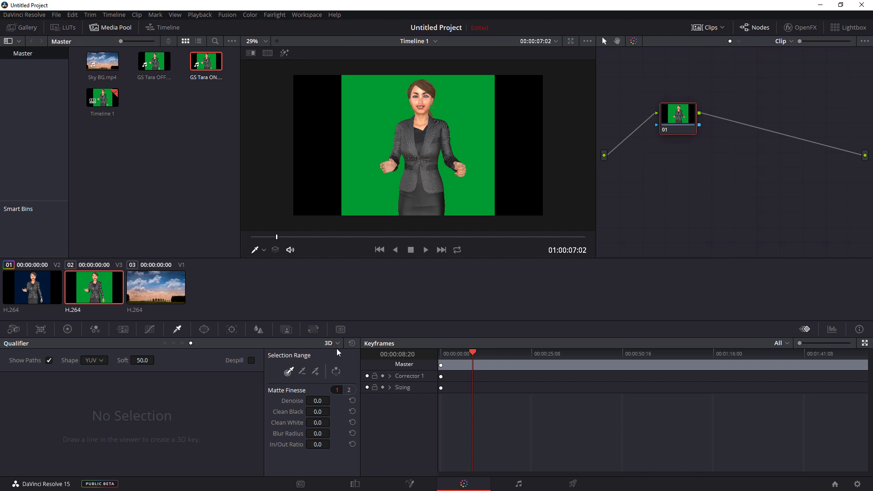
left_click(363, 195)
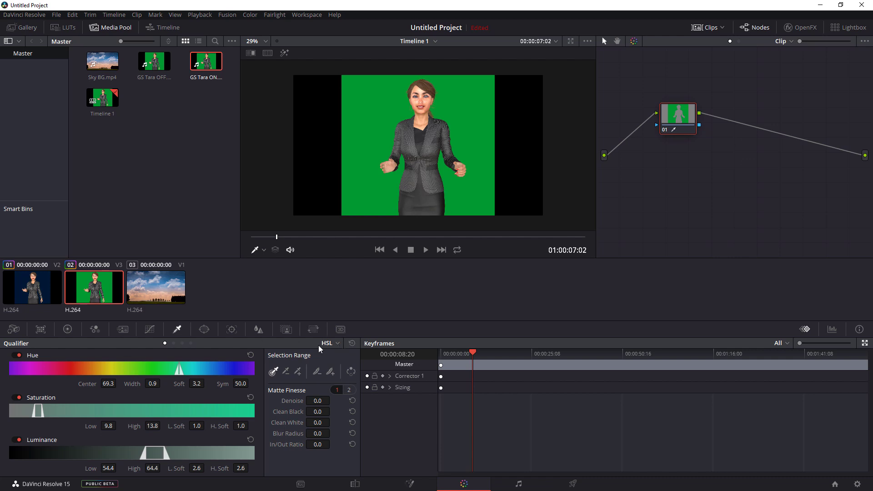
left_click(45, 298)
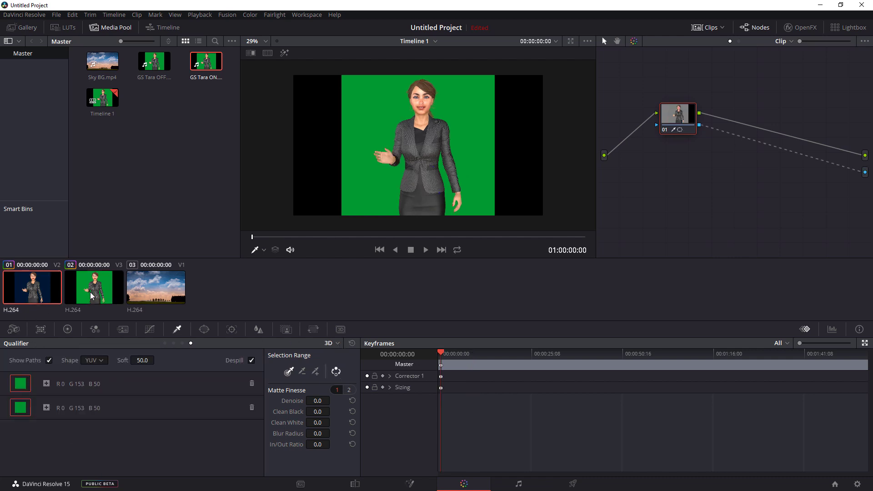
left_click(90, 292)
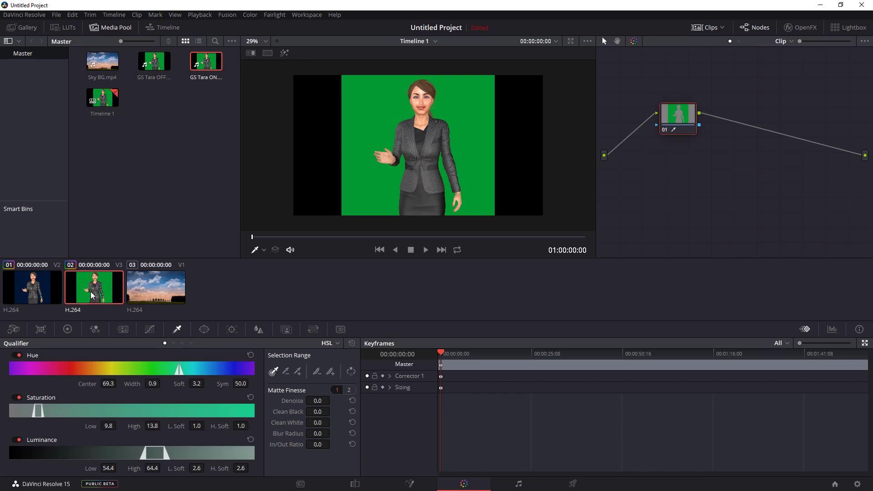
left_click(338, 343)
left_click(341, 384)
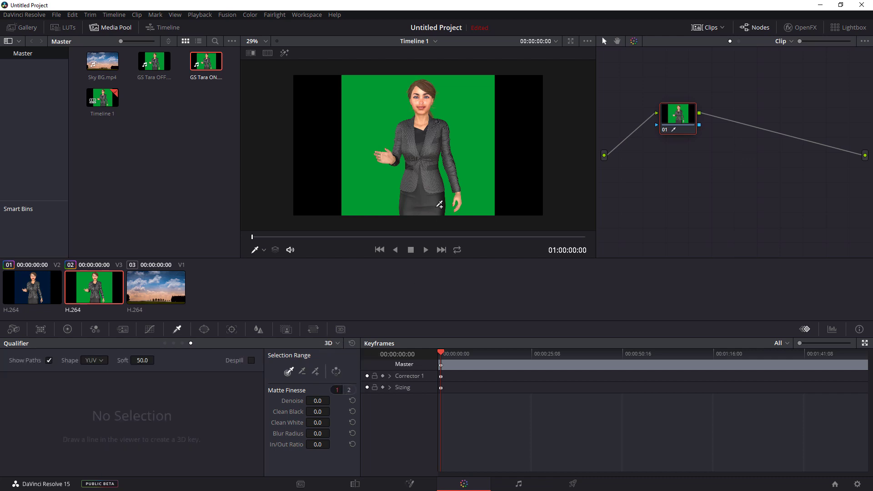
left_click(365, 184)
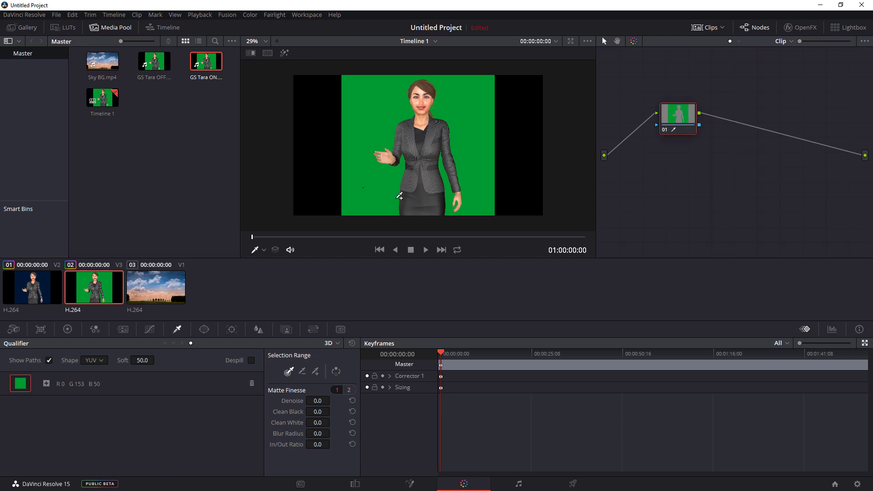
- Route node 01's key to a new alpha output and invert it in the Qualifier
right_click(865, 177)
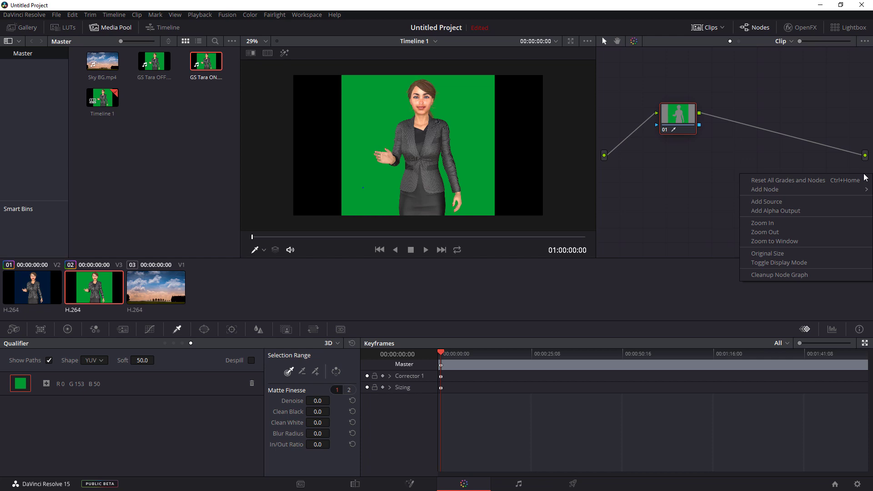
left_click(862, 211)
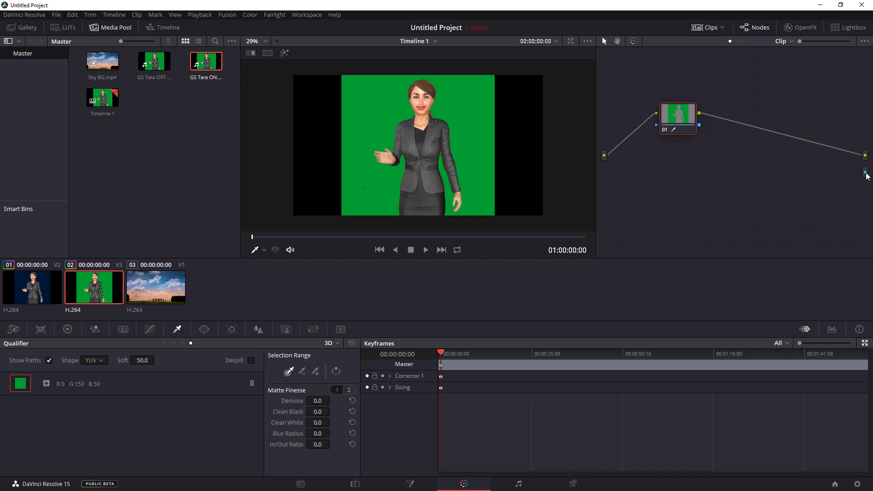
left_click_drag(866, 175, 699, 125)
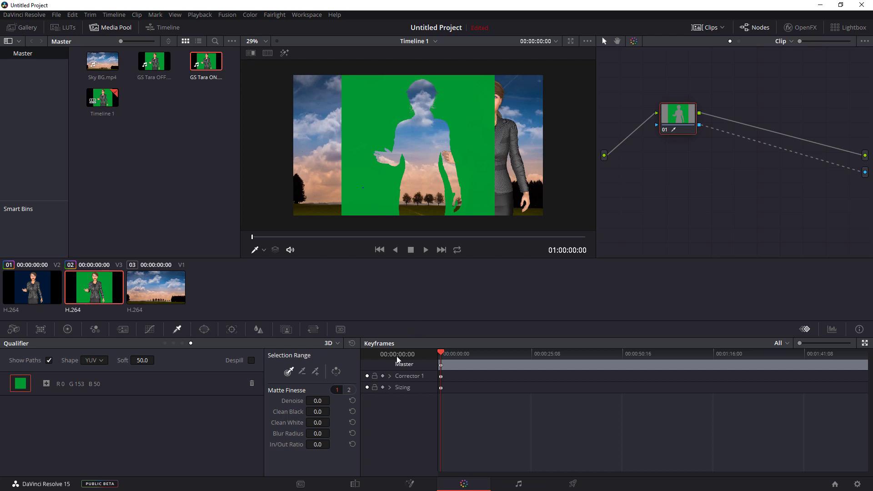
left_click(336, 371)
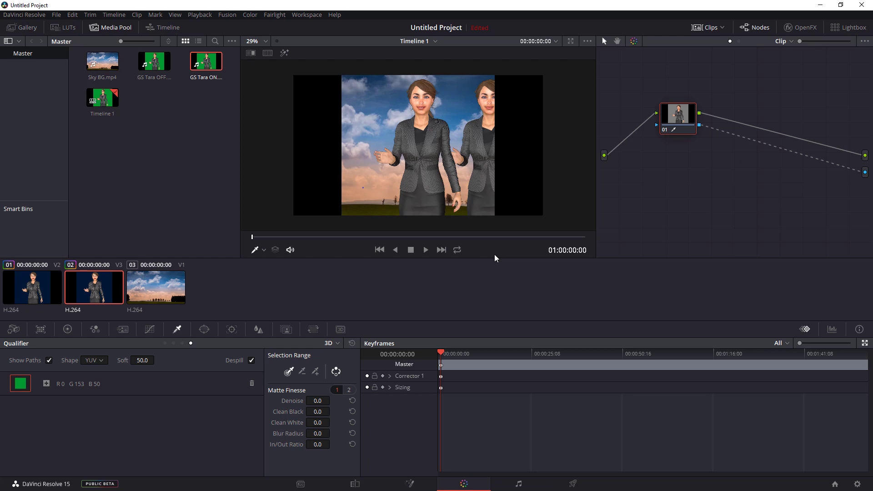
- Copy GS Tara OFF's Position X value and paste 524.888 into GS Tara ON's Position X
left_click(352, 485)
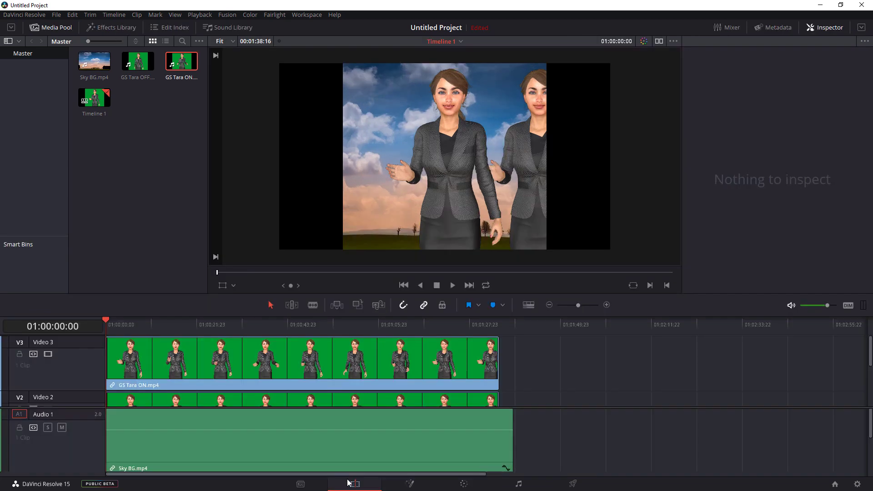
left_click(444, 400)
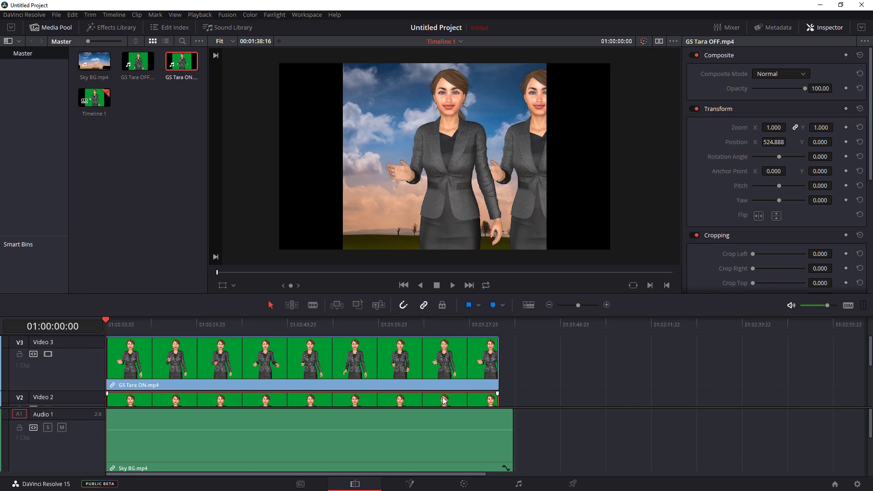
scroll(444, 400, "down", 1)
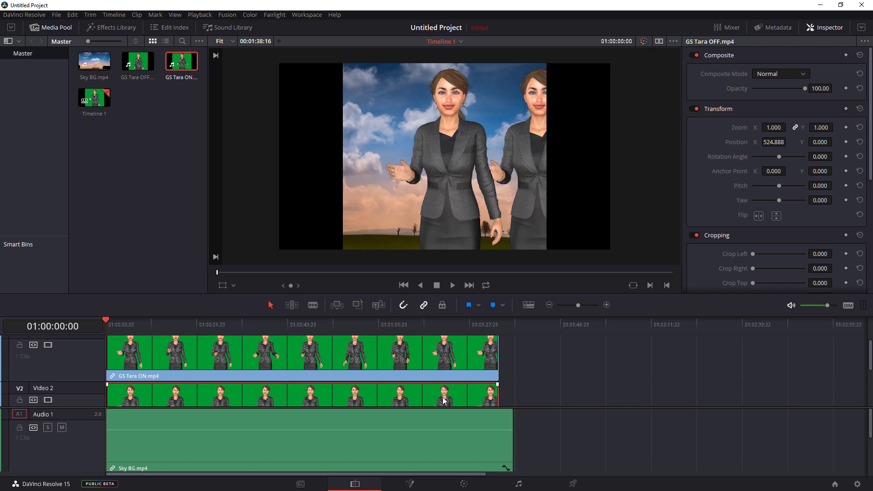
left_click(773, 142)
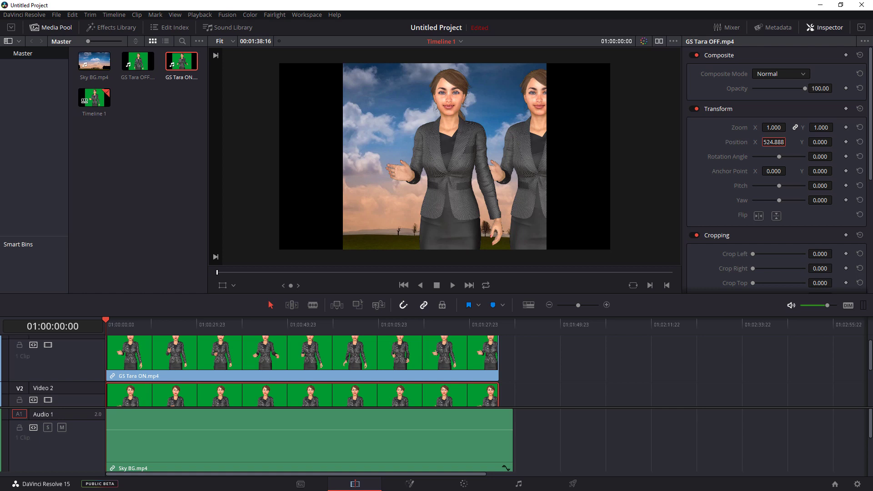
right_click(774, 143)
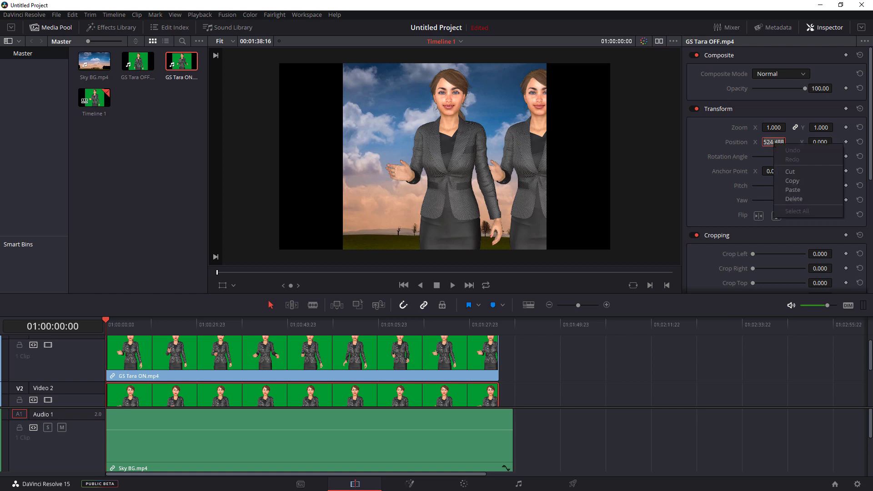
left_click(792, 179)
left_click(489, 354)
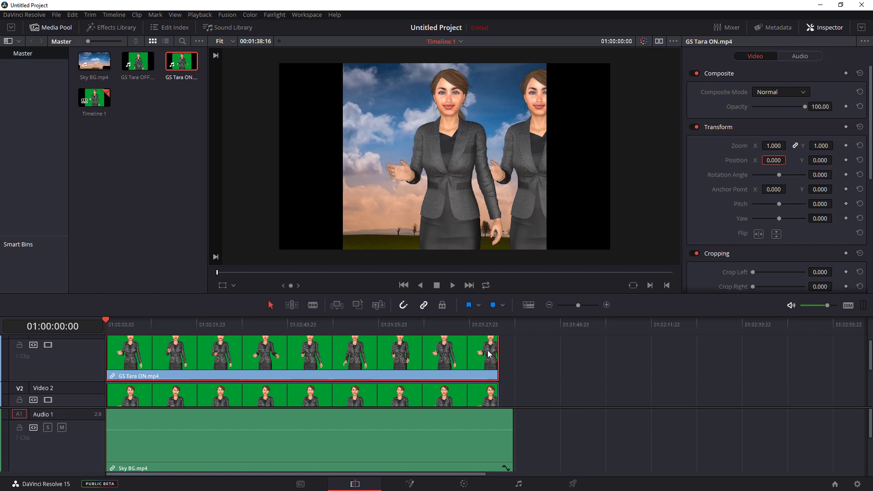
right_click(773, 160)
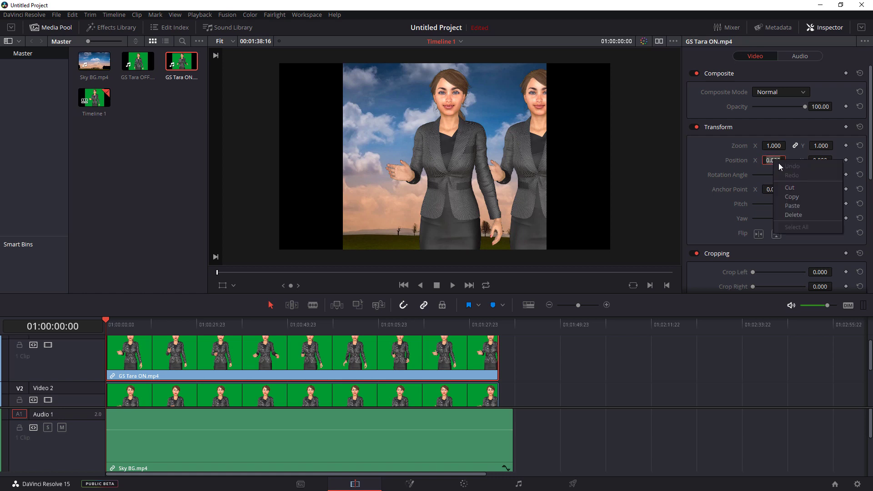
left_click(792, 204)
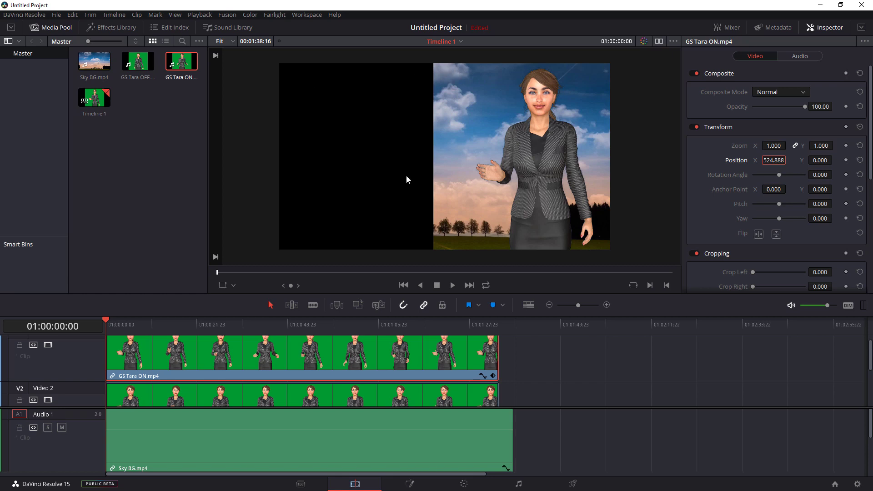
- Add a rectangle window on the ON clip and stretch it over the left black gap, past the frame's top and bottom
left_click(460, 485)
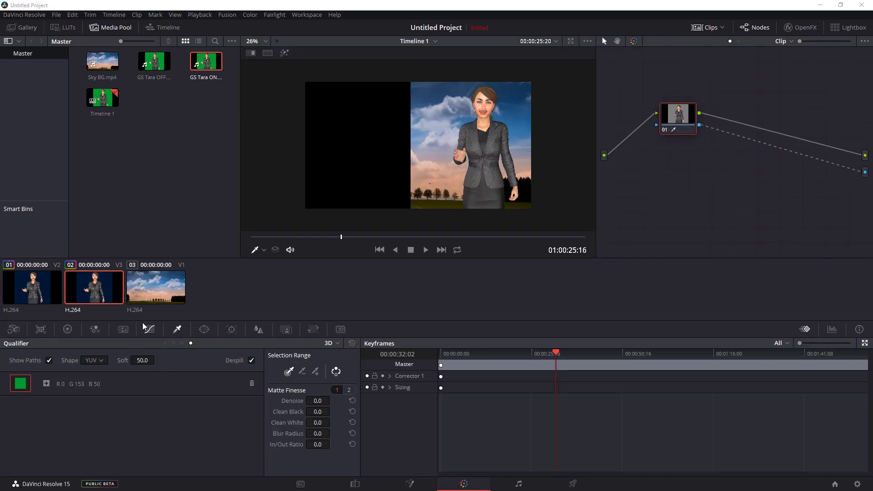
left_click(204, 329)
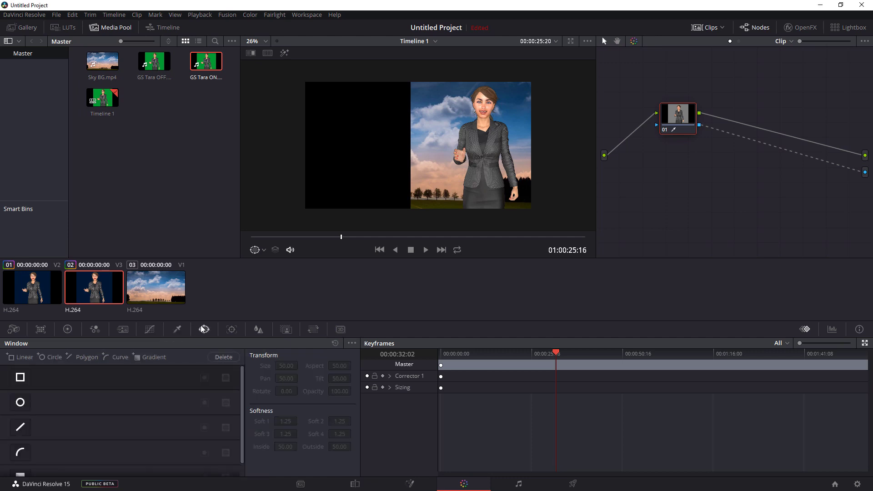
left_click(20, 377)
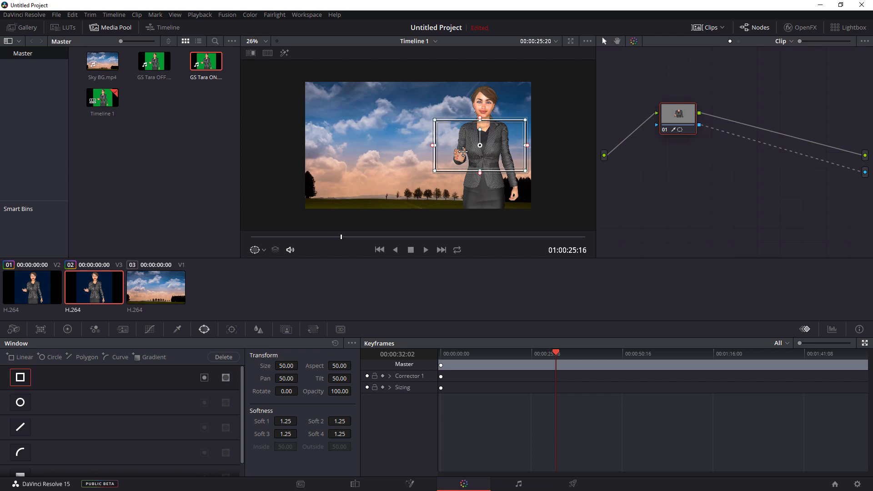
left_click_drag(462, 151, 350, 112)
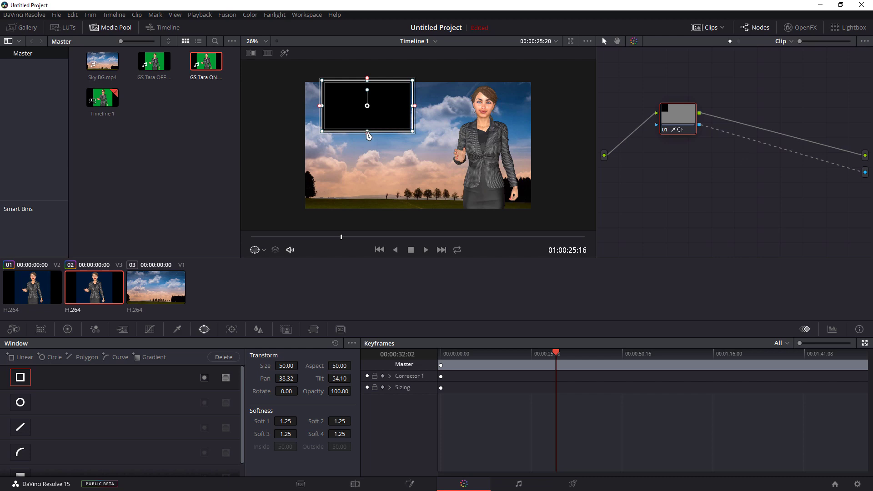
left_click_drag(365, 132, 368, 225)
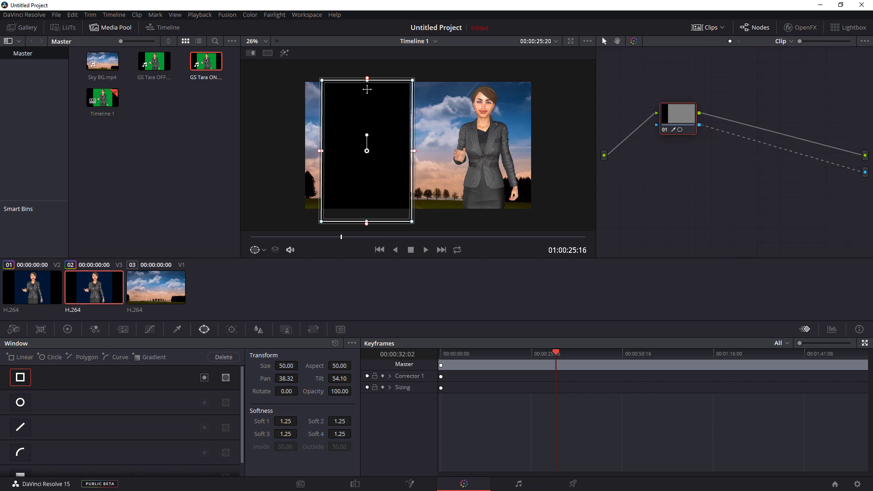
left_click_drag(367, 81, 368, 74)
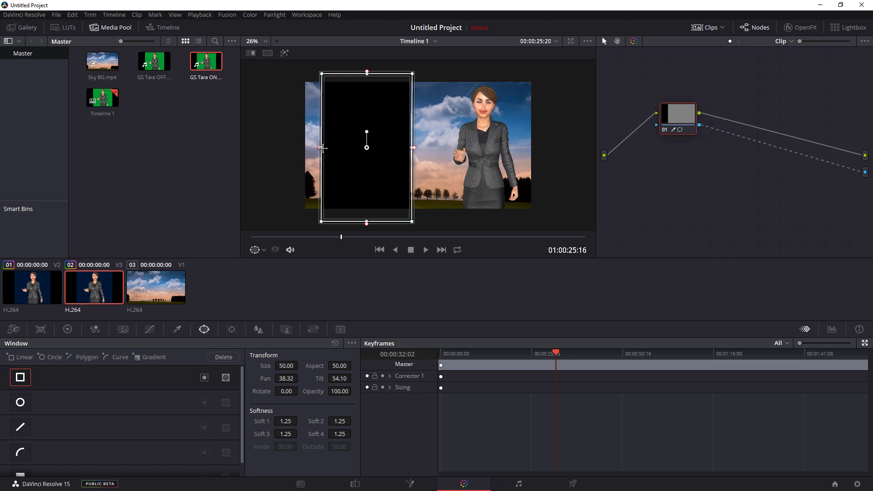
left_click_drag(321, 147, 291, 148)
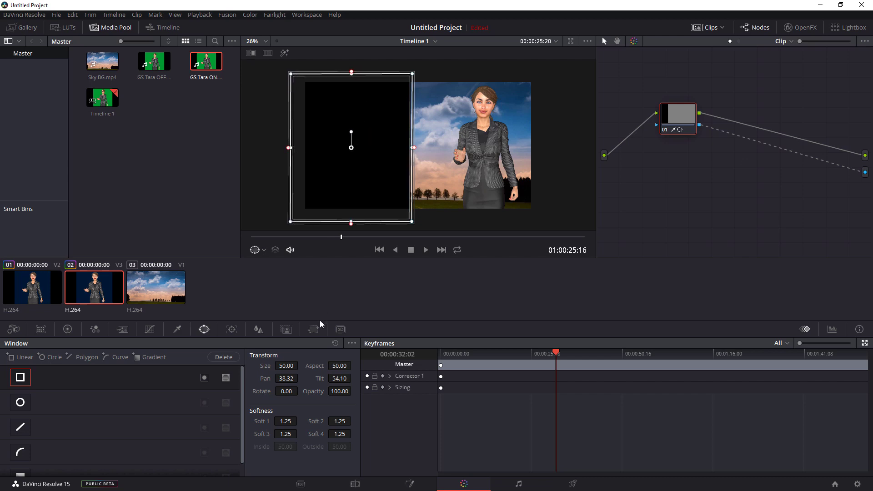
- Set the rectangle's Soft 1–4 values to 0 and invert the window
left_click(286, 421)
type("0")
key("Tab")
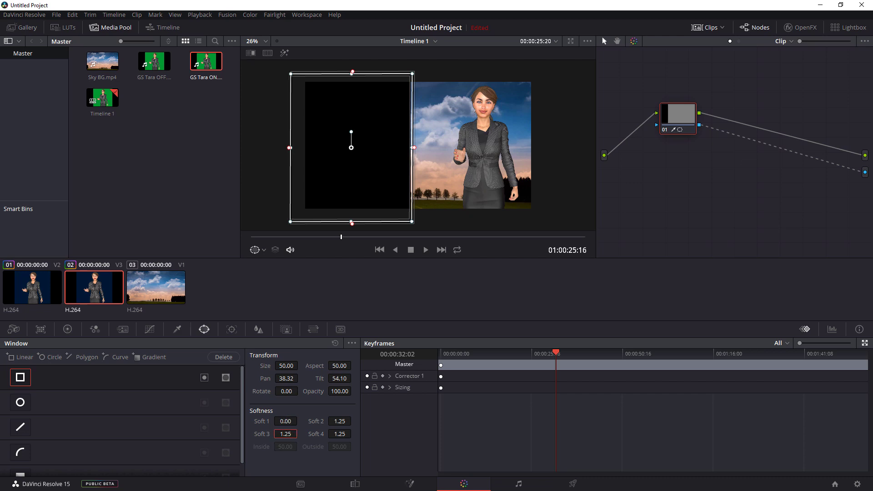
type("0")
key("Tab")
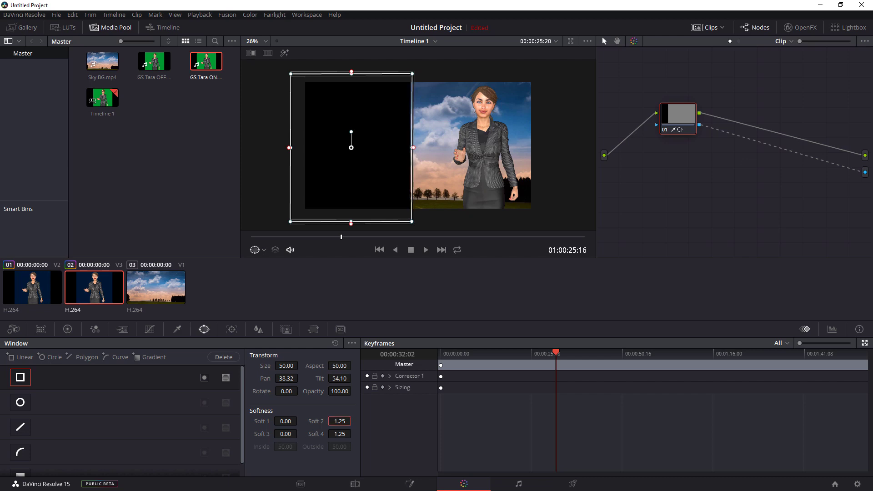
type("0")
double_click(337, 434)
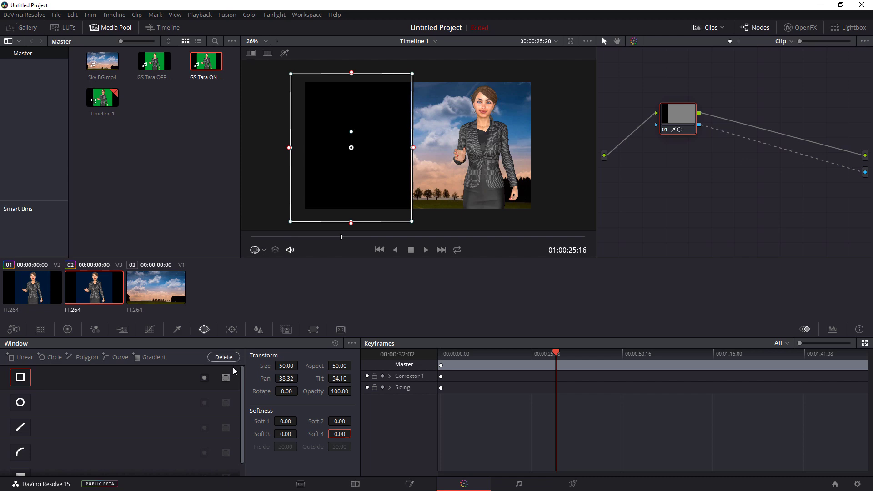
left_click(204, 378)
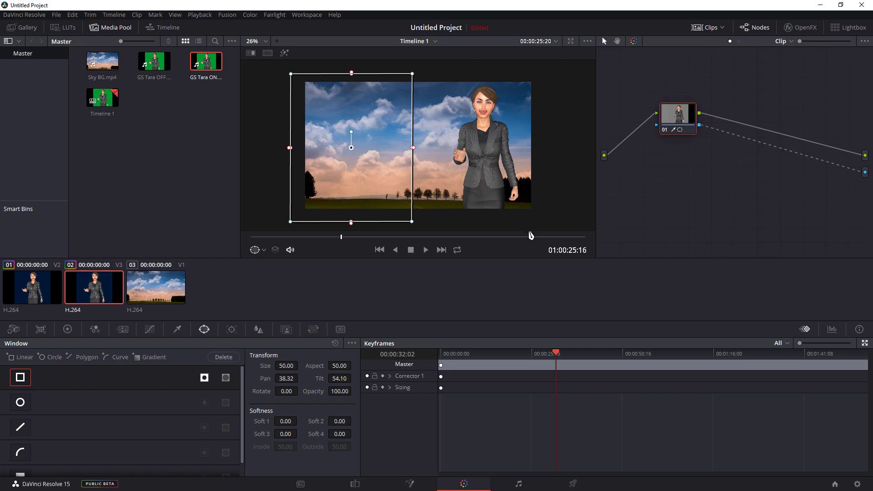
- Check the composite on Edit, widen the rectangle window rightward to close the seam, then review again
left_click(354, 485)
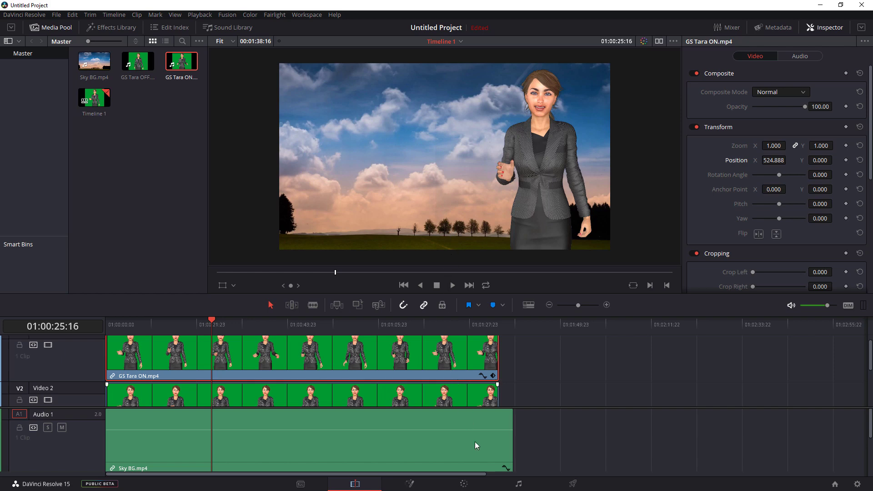
left_click(463, 483)
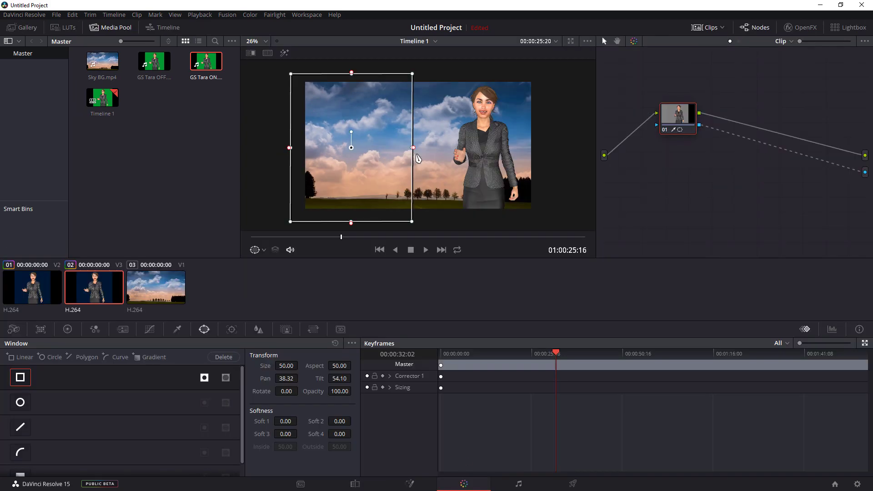
mouse_move(414, 153)
left_mouse_down()
mouse_move(430, 150)
mouse_move(400, 150)
mouse_move(415, 148)
left_mouse_up()
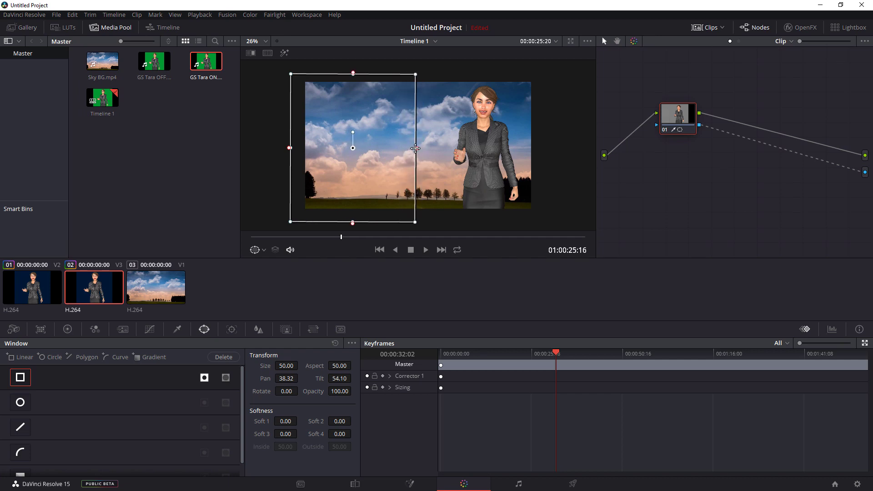
left_click(356, 484)
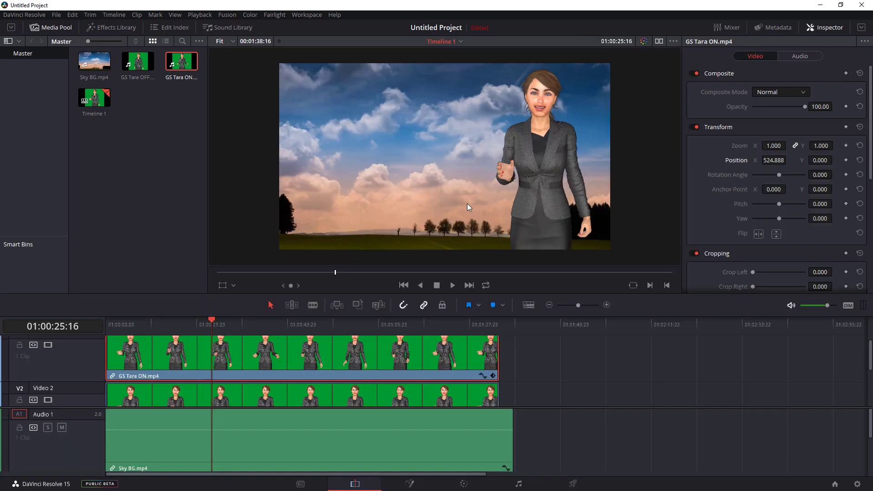